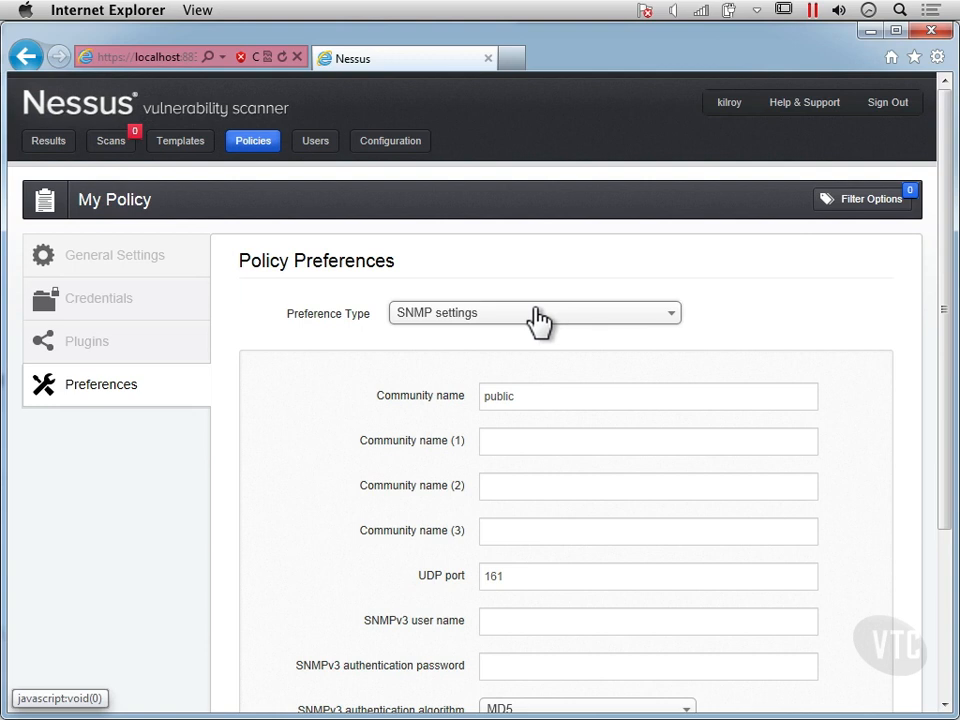
Step: Switch the policy preference type to Web mirroring to view its settings
{"action": "left_click", "coordinate": [536, 310]}
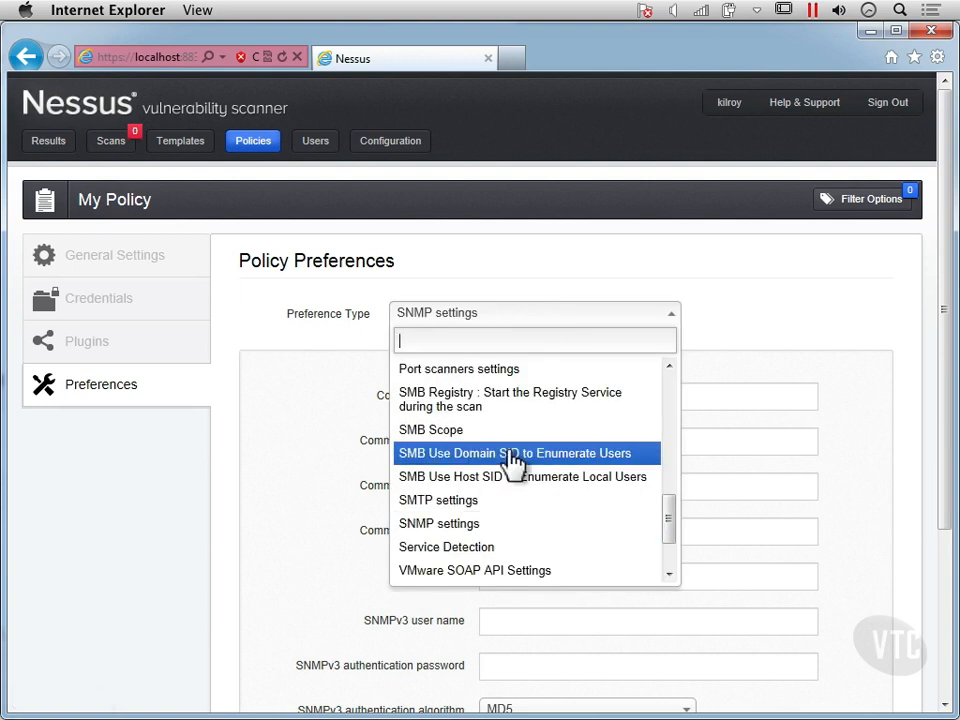
{"action": "scroll", "coordinate": [512, 462], "scroll_direction": "down", "scroll_amount": 3}
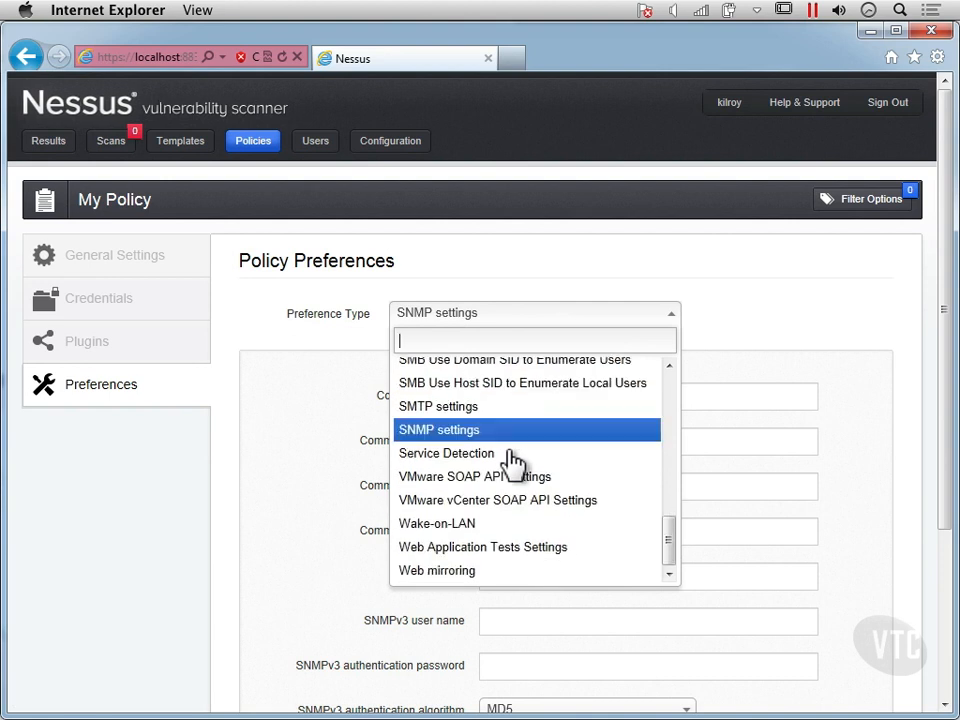
{"action": "left_click", "coordinate": [462, 570]}
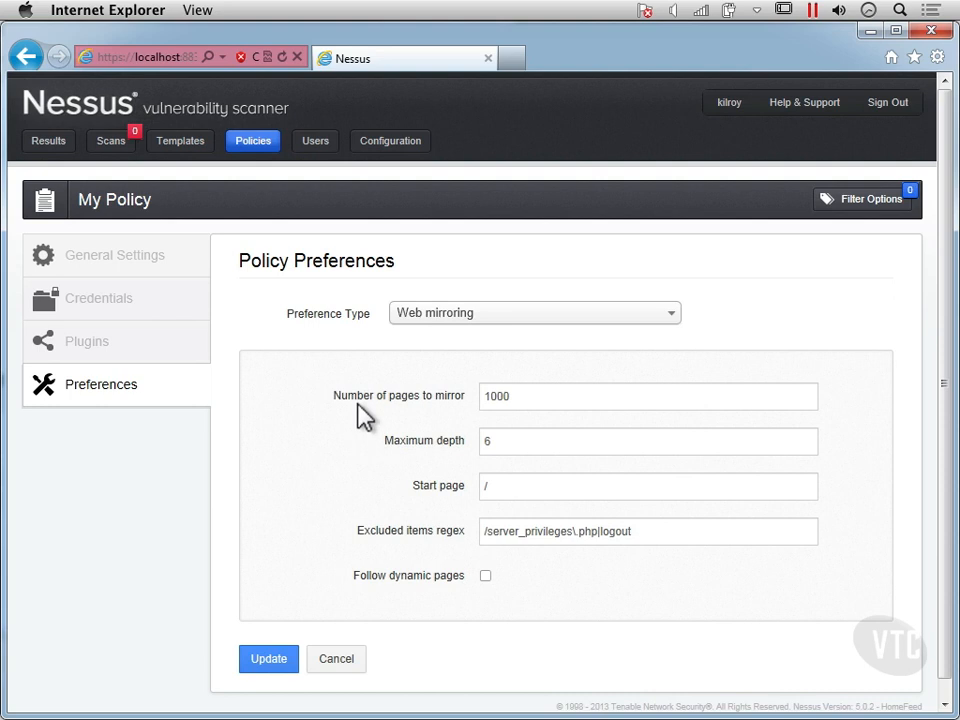
Step: Switch the preference type to Web Application Tests Settings and enable web applications tests and Try all HTTP methods
{"action": "left_click", "coordinate": [482, 320]}
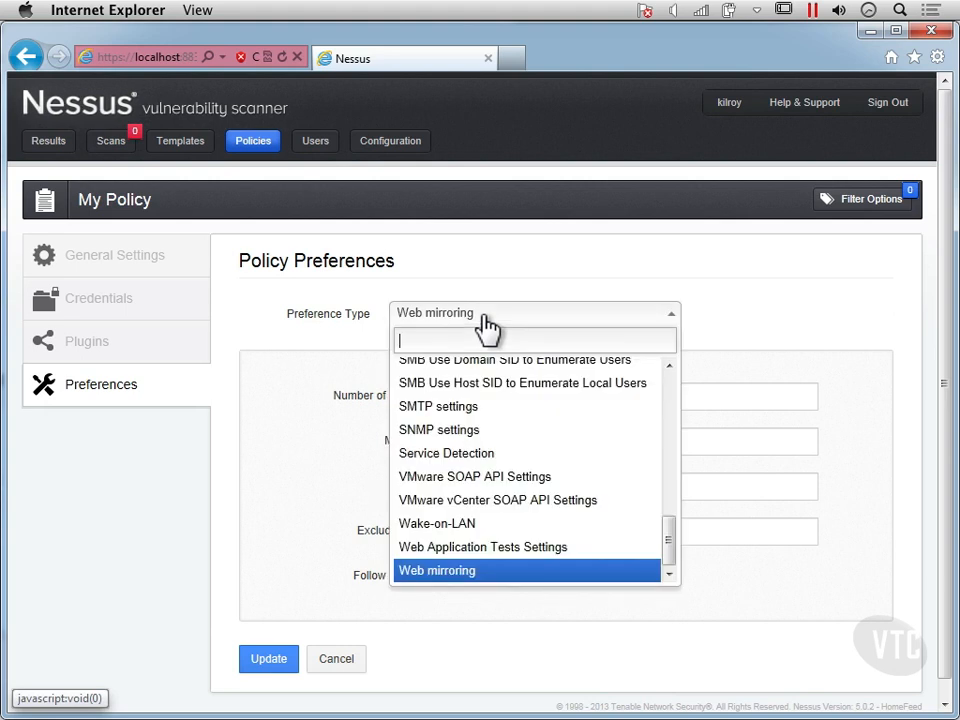
{"action": "left_click", "coordinate": [497, 562]}
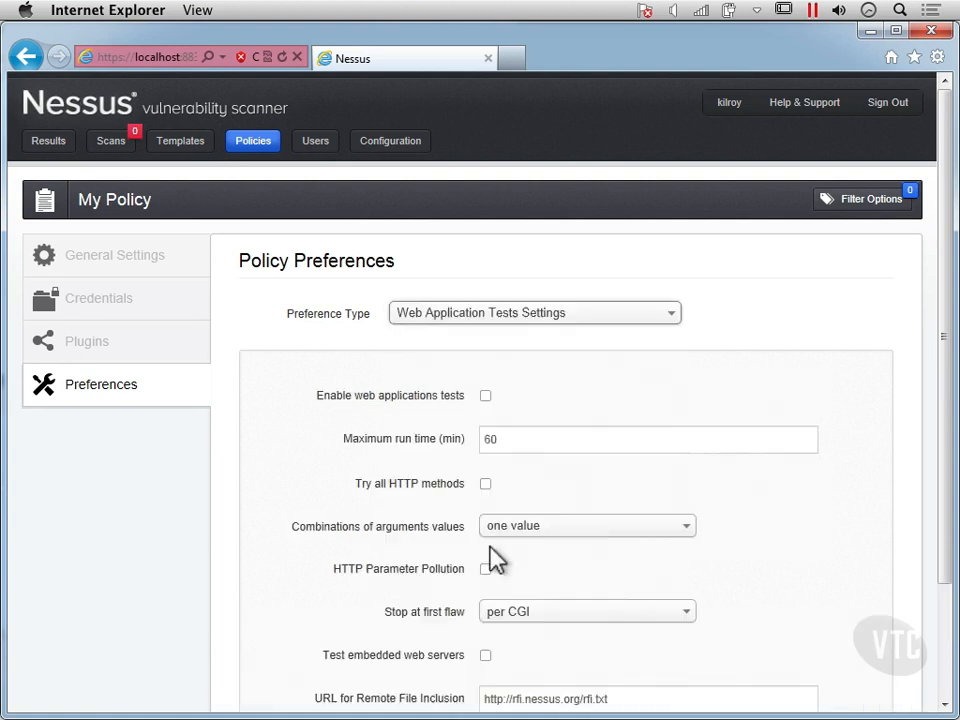
{"action": "scroll", "coordinate": [340, 470], "scroll_direction": "down", "scroll_amount": 2}
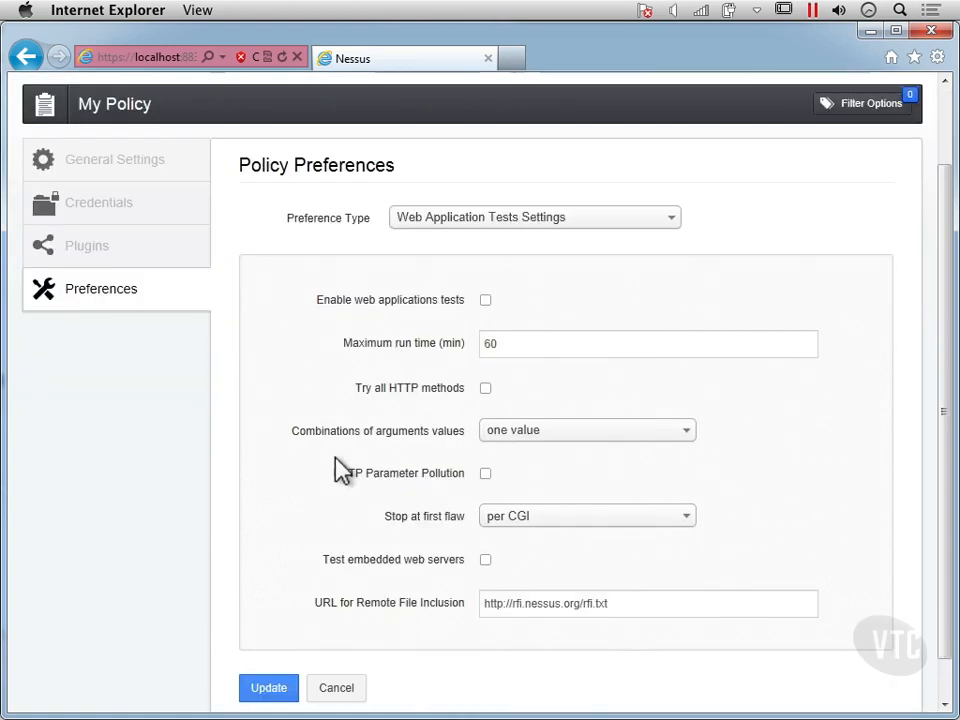
{"action": "scroll", "coordinate": [490, 290], "scroll_direction": "down", "scroll_amount": 1}
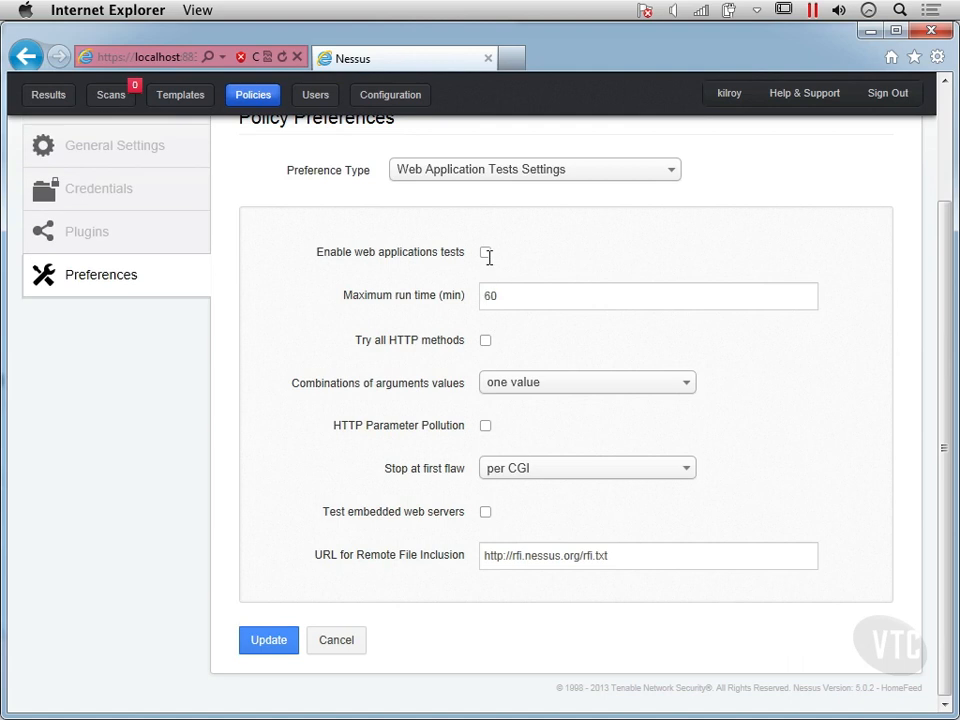
{"action": "left_click", "coordinate": [485, 252]}
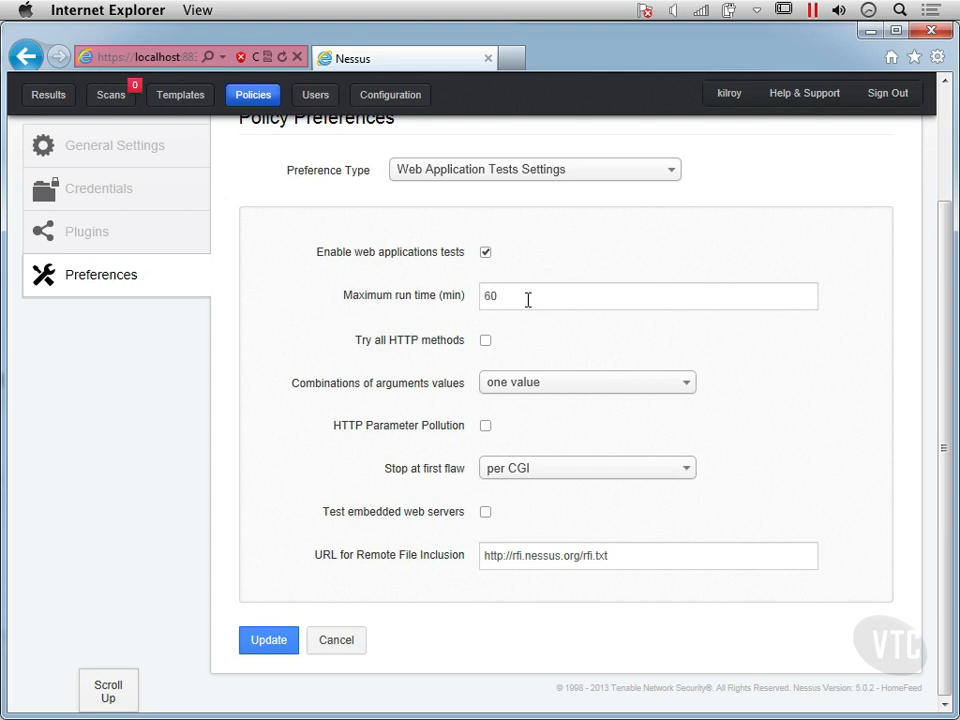
{"action": "left_click", "coordinate": [528, 300]}
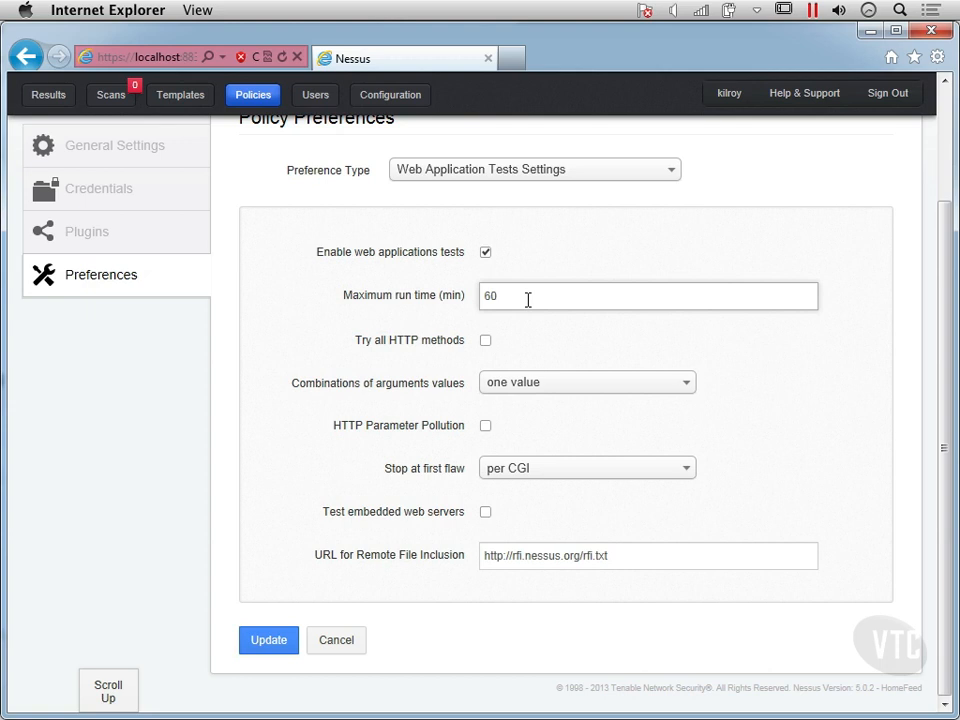
{"action": "left_click", "coordinate": [485, 341]}
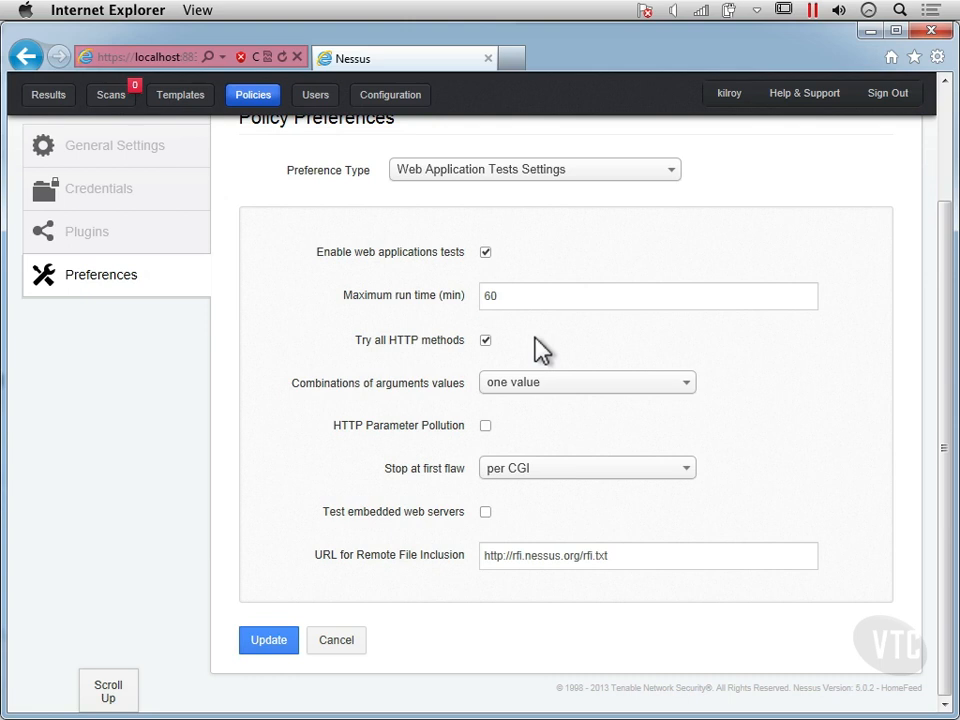
Step: Enable HTTP Parameter Pollution and set Stop at first flaw to look for all flaws (slower)
{"action": "left_click", "coordinate": [486, 426]}
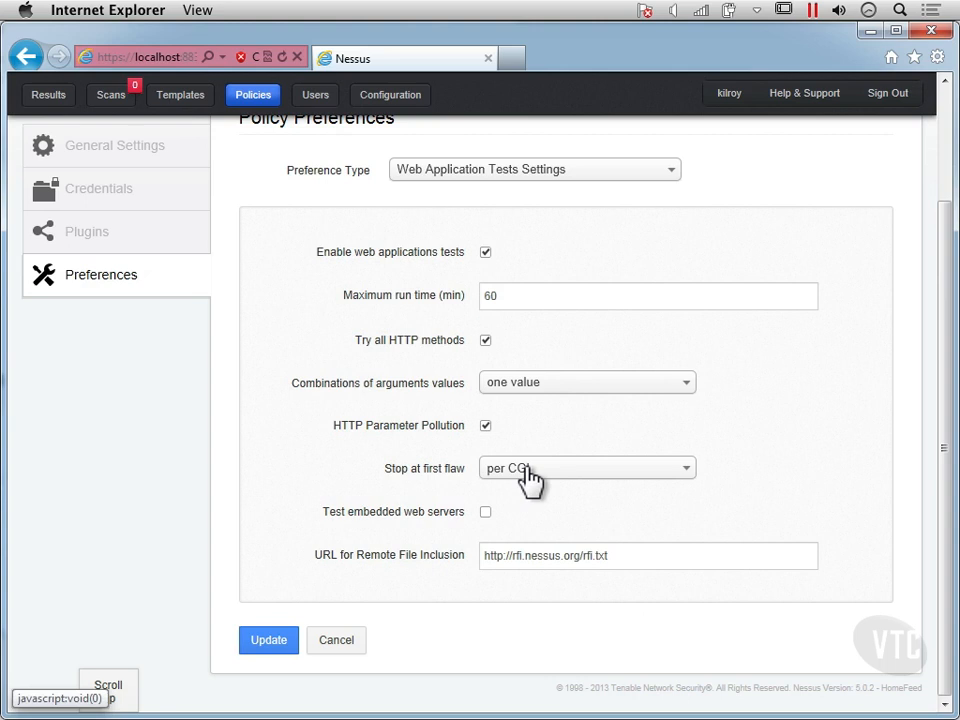
{"action": "left_click", "coordinate": [609, 477]}
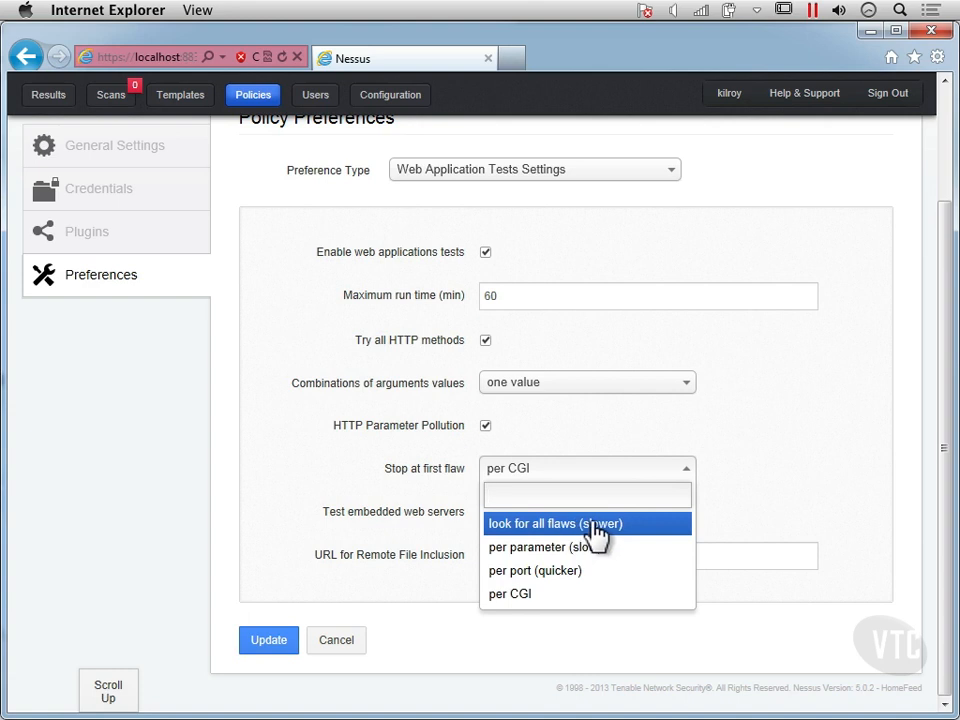
{"action": "key", "text": "Return"}
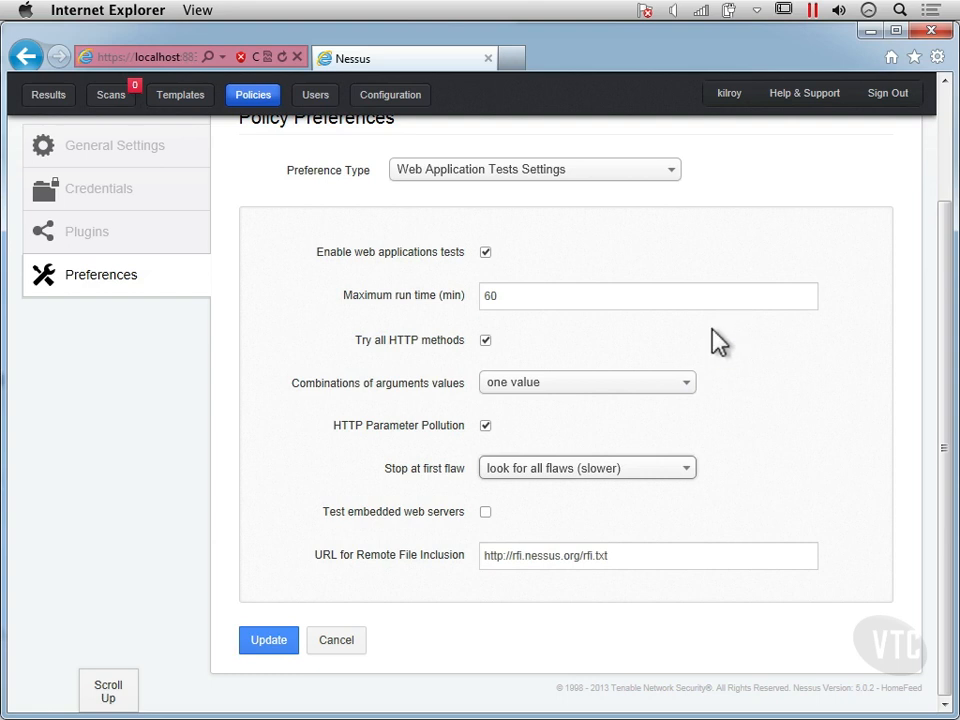
Step: Switch the policy preference type to HTTP cookies import to view its cookies file setting
{"action": "left_click", "coordinate": [570, 185]}
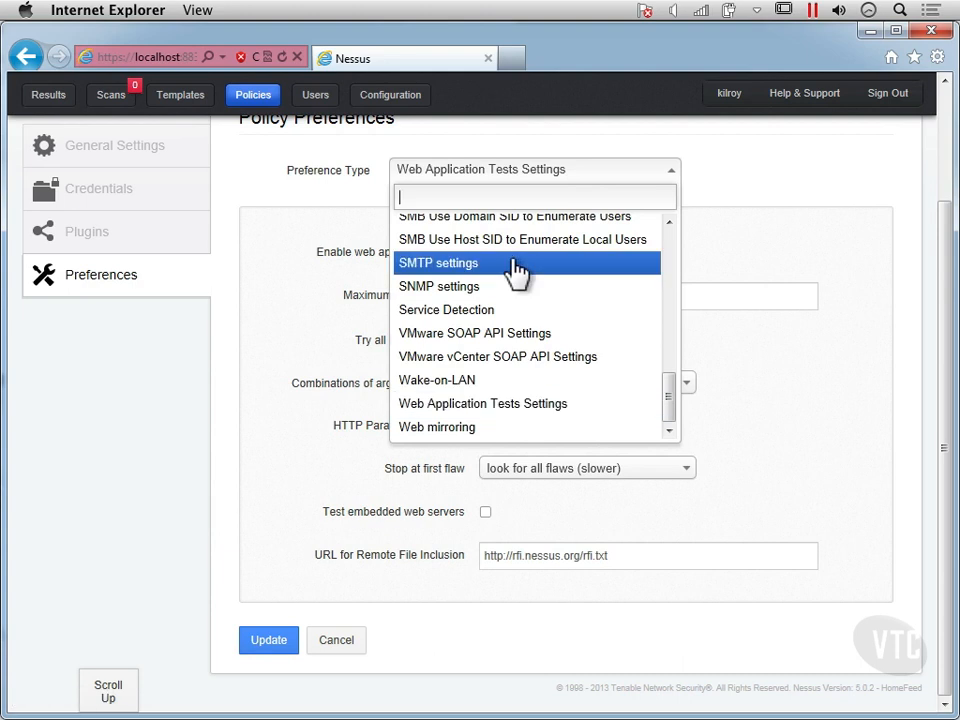
{"action": "scroll", "coordinate": [513, 271], "scroll_direction": "up", "scroll_amount": 6}
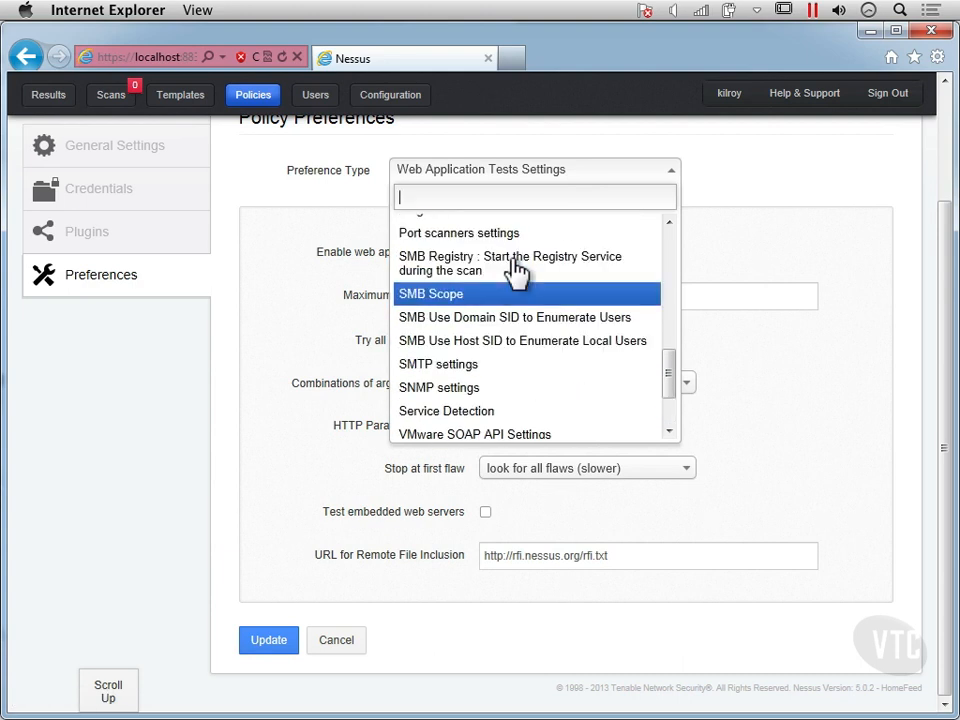
{"action": "scroll", "coordinate": [516, 271], "scroll_direction": "up", "scroll_amount": 3}
{"action": "scroll", "coordinate": [516, 271], "scroll_direction": "up", "scroll_amount": 6}
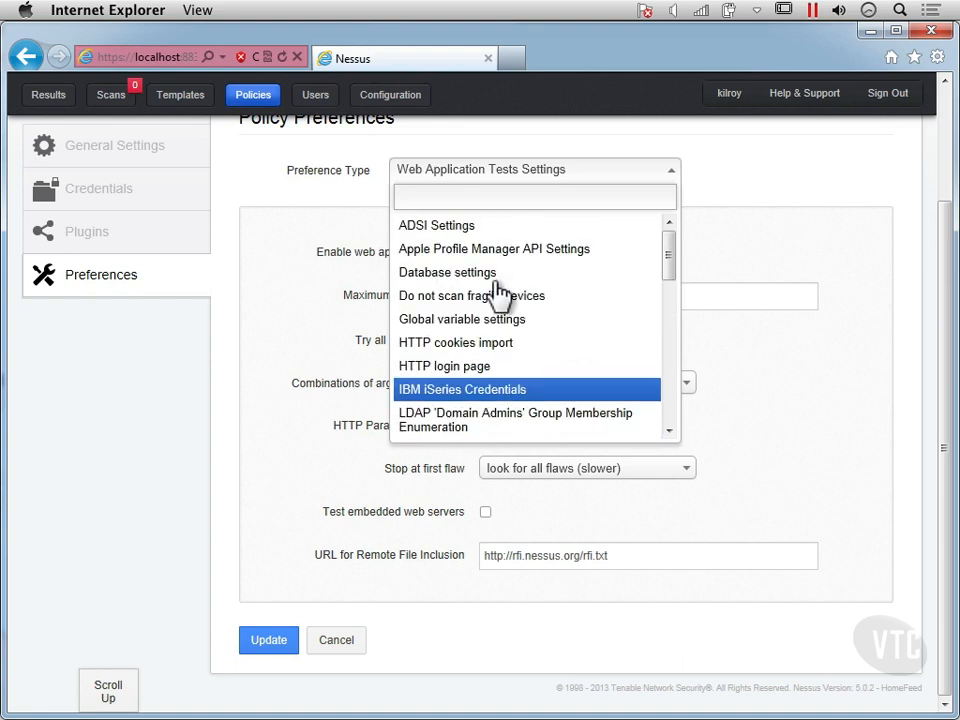
{"action": "left_click", "coordinate": [493, 344]}
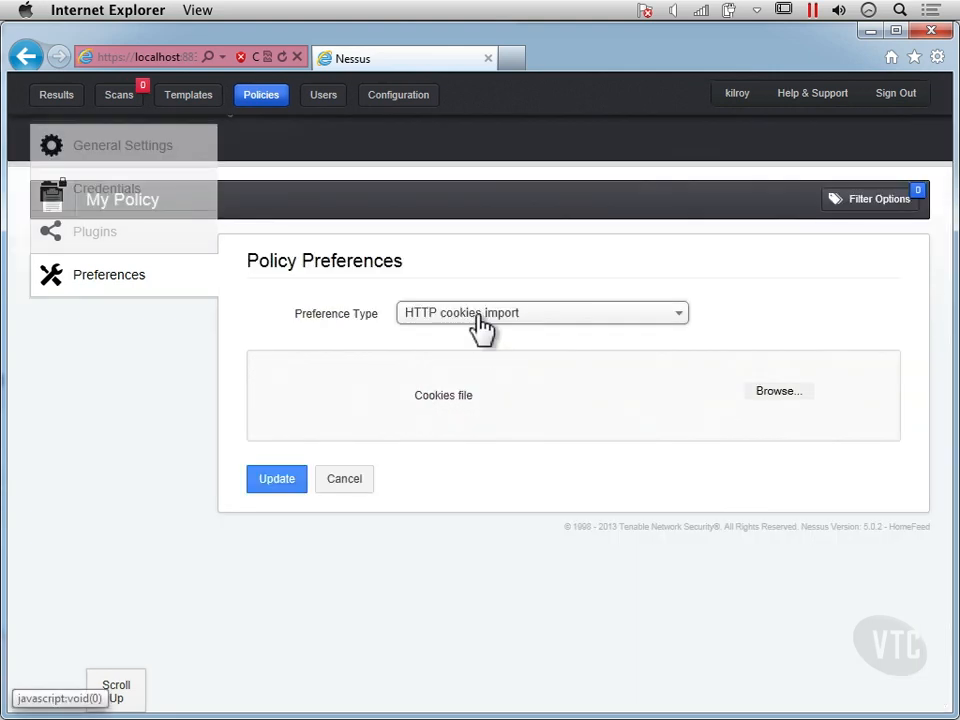
Step: Switch the preference type to HTTP login page and examine its login form and authentication settings
{"action": "left_click", "coordinate": [483, 322]}
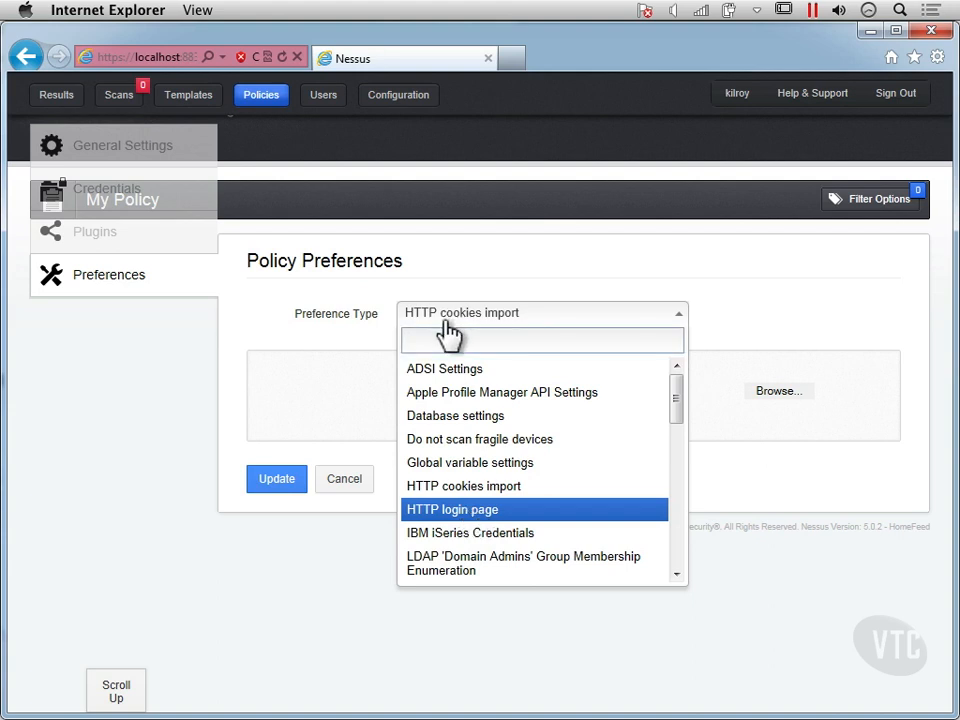
{"action": "left_click", "coordinate": [455, 511]}
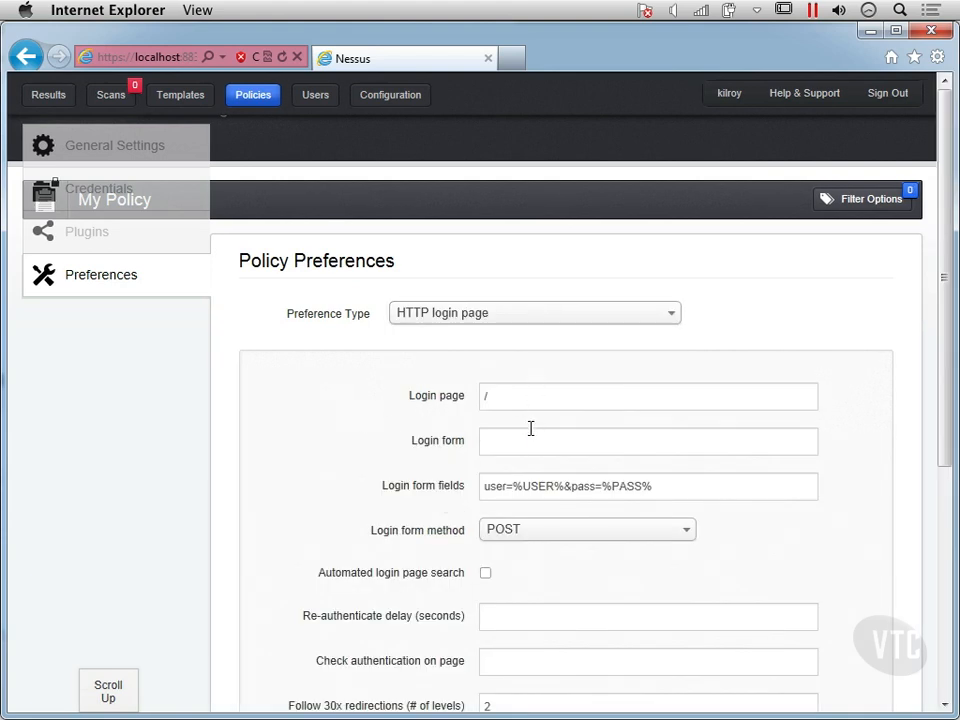
{"action": "scroll", "coordinate": [508, 467], "scroll_direction": "down", "scroll_amount": 2}
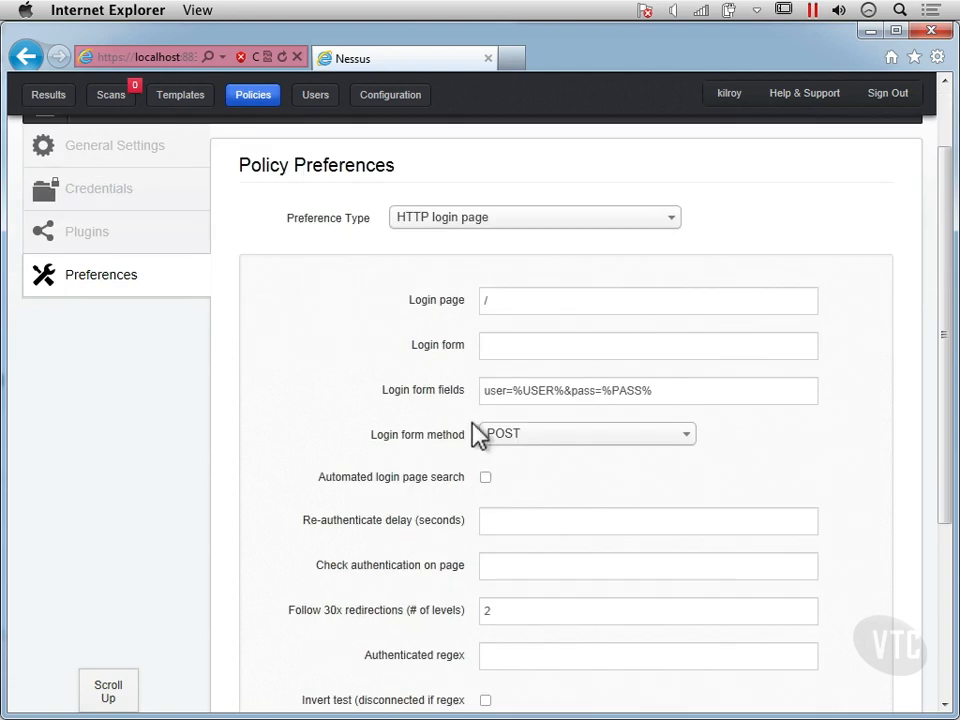
{"action": "scroll", "coordinate": [478, 435], "scroll_direction": "down", "scroll_amount": 2}
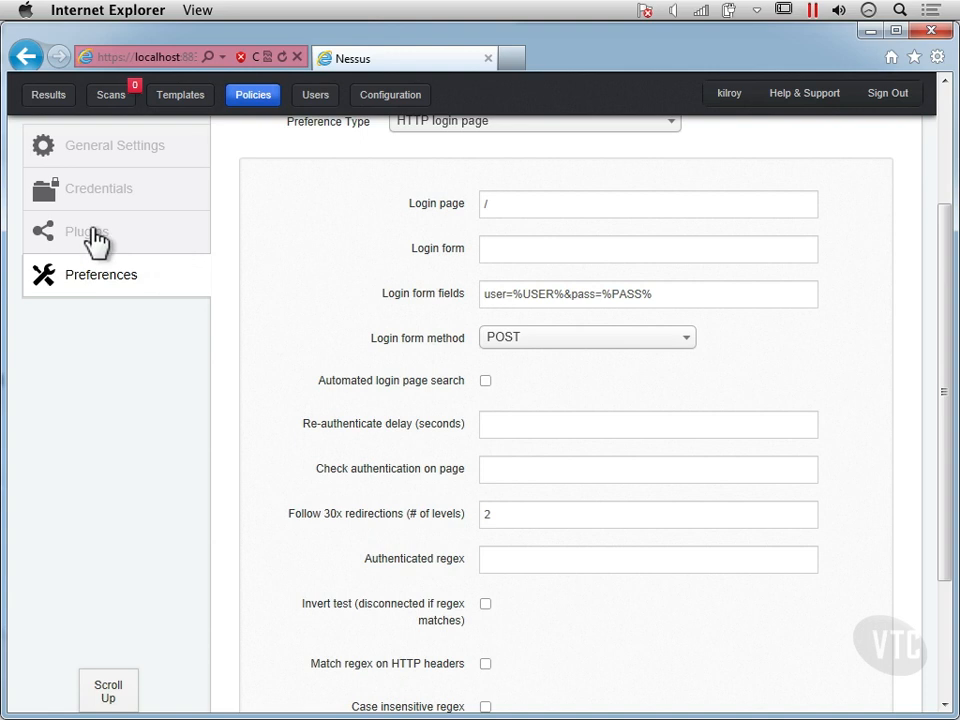
{"action": "left_click", "coordinate": [483, 130]}
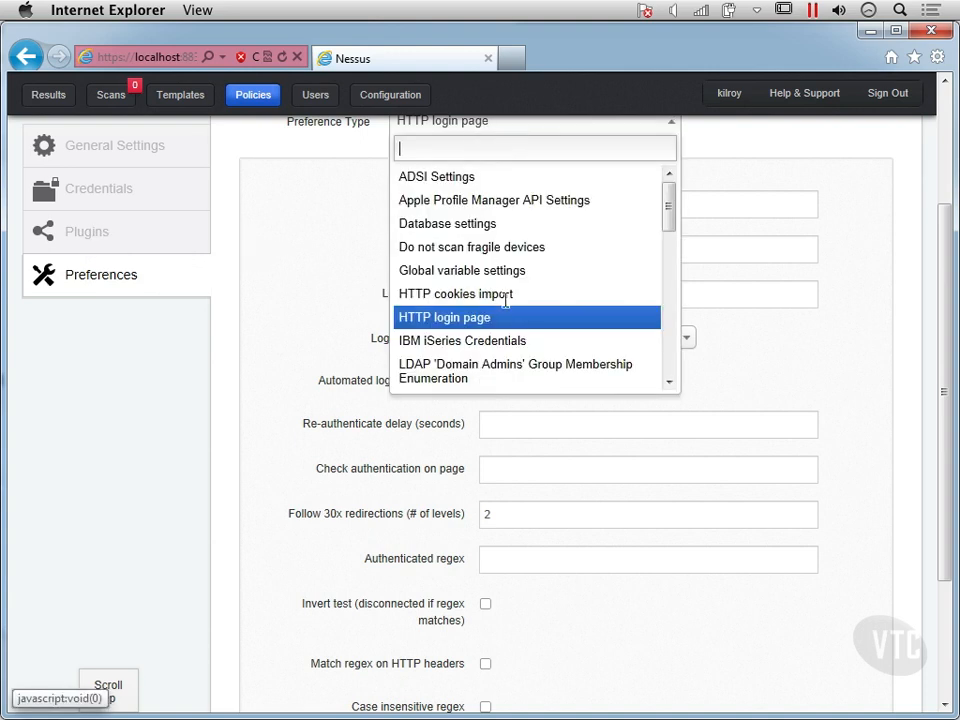
{"action": "scroll", "coordinate": [507, 313], "scroll_direction": "down", "scroll_amount": 1}
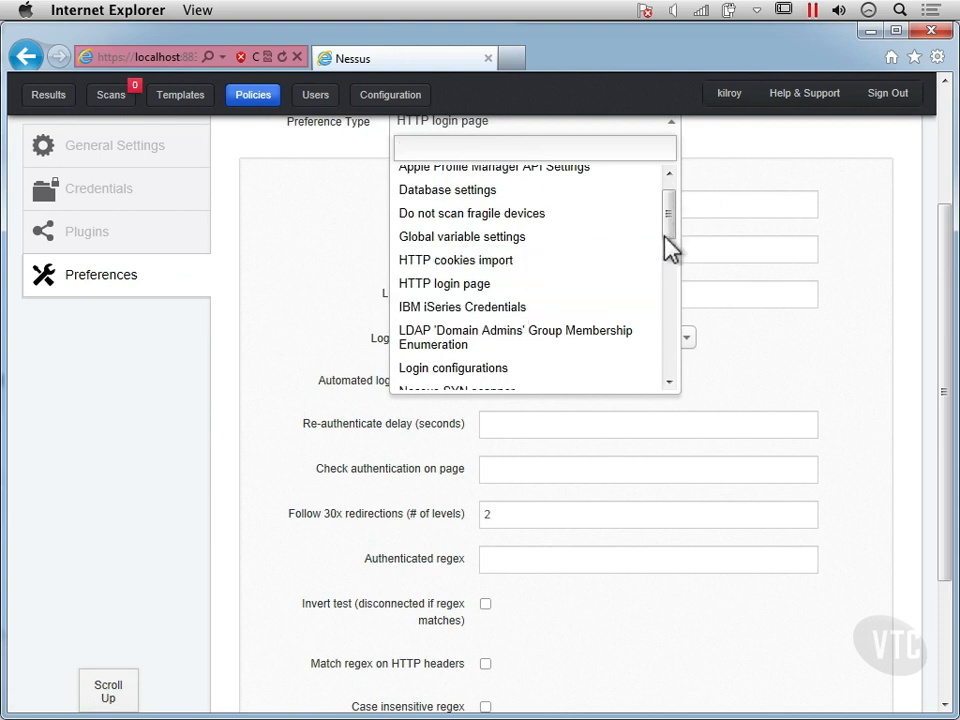
{"action": "scroll", "coordinate": [668, 262], "scroll_direction": "down", "scroll_amount": 3}
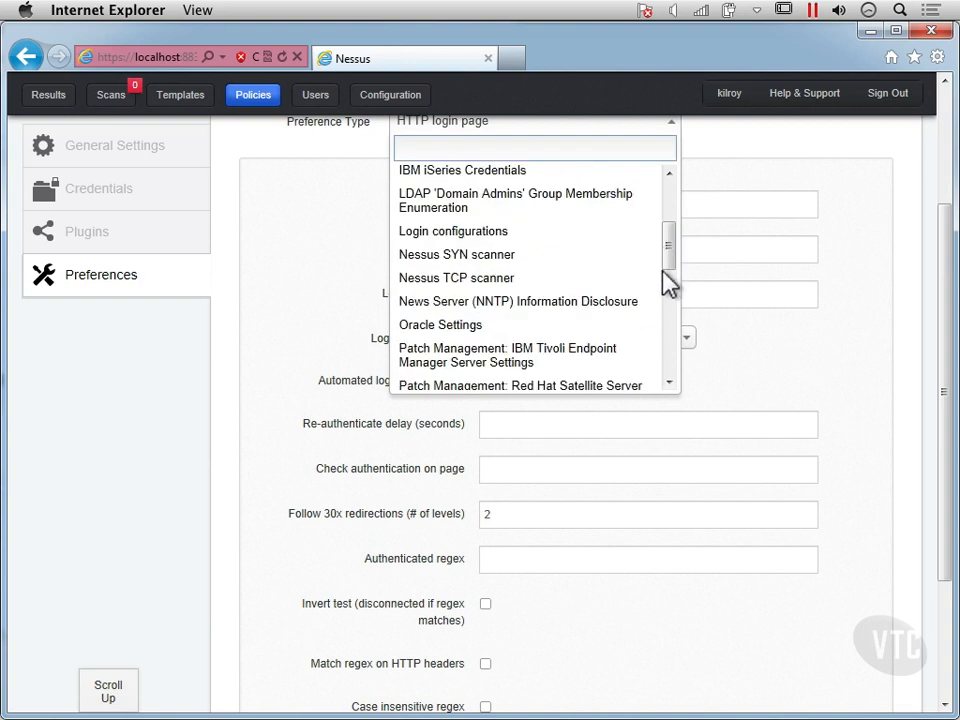
{"action": "left_click", "coordinate": [88, 237]}
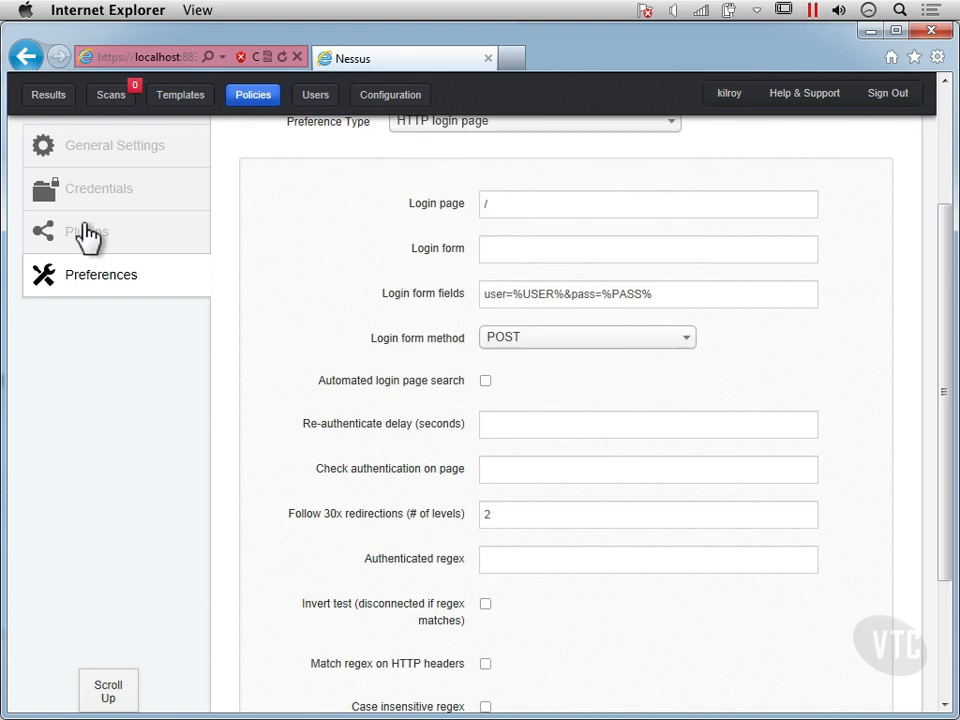
Step: Open the policy's plugin configurations and look through the plugin families to the end of the list
{"action": "left_click", "coordinate": [88, 237]}
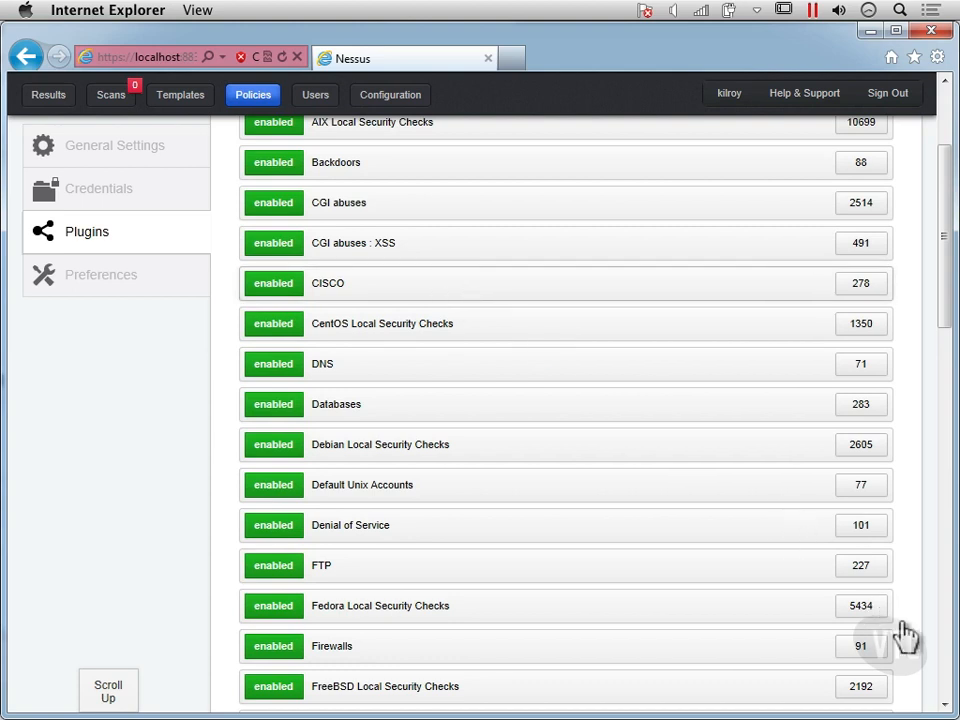
{"action": "scroll", "coordinate": [934, 647], "scroll_direction": "up", "scroll_amount": 2}
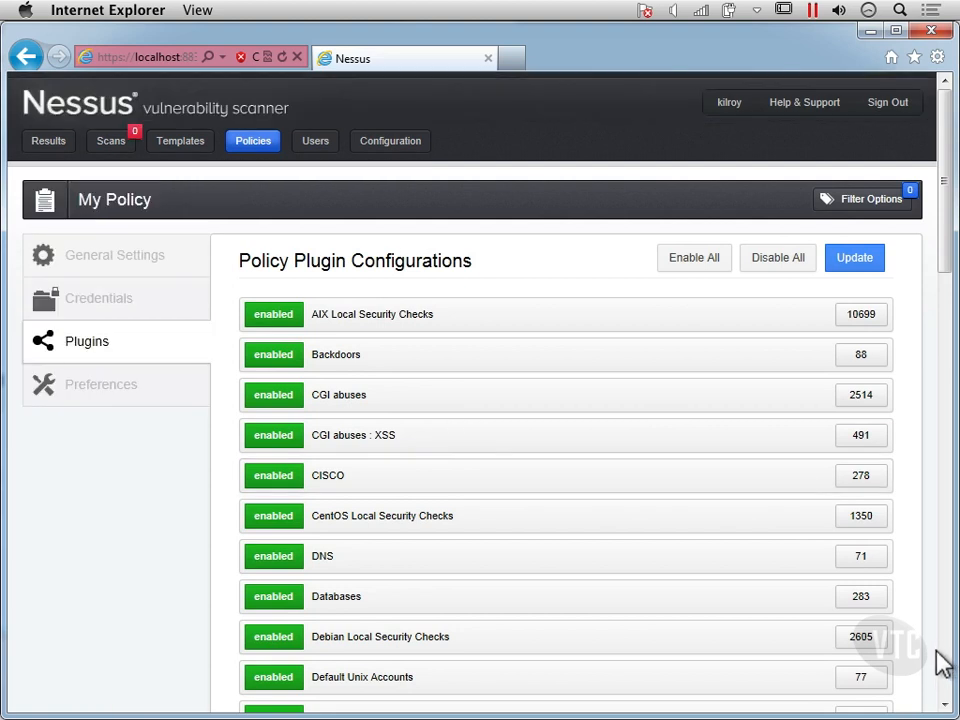
{"action": "left_click", "coordinate": [945, 660]}
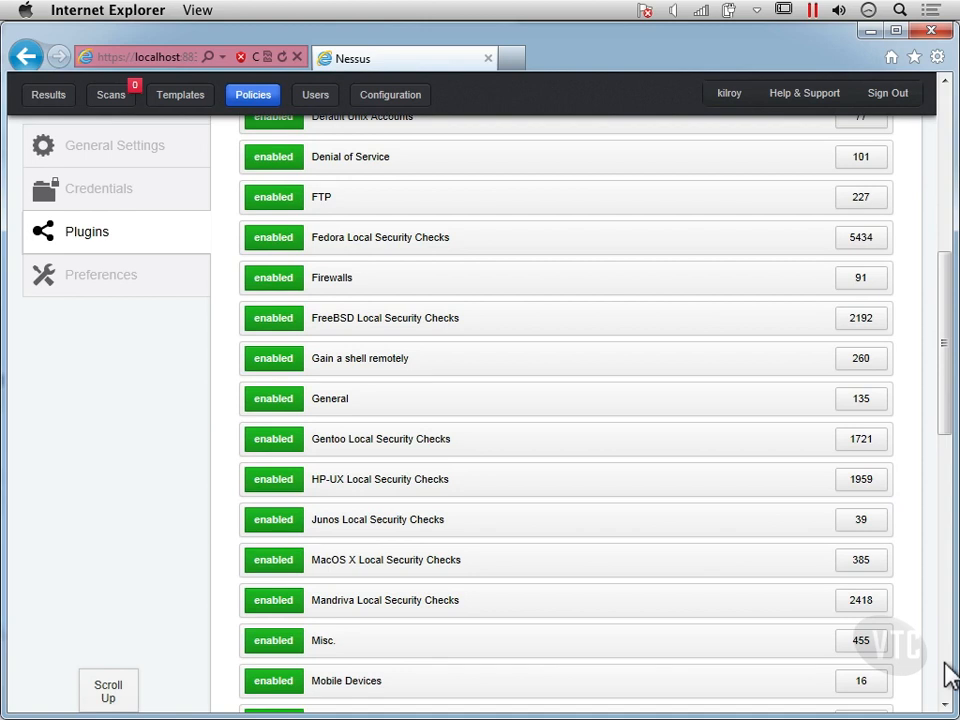
{"action": "left_click", "coordinate": [945, 665]}
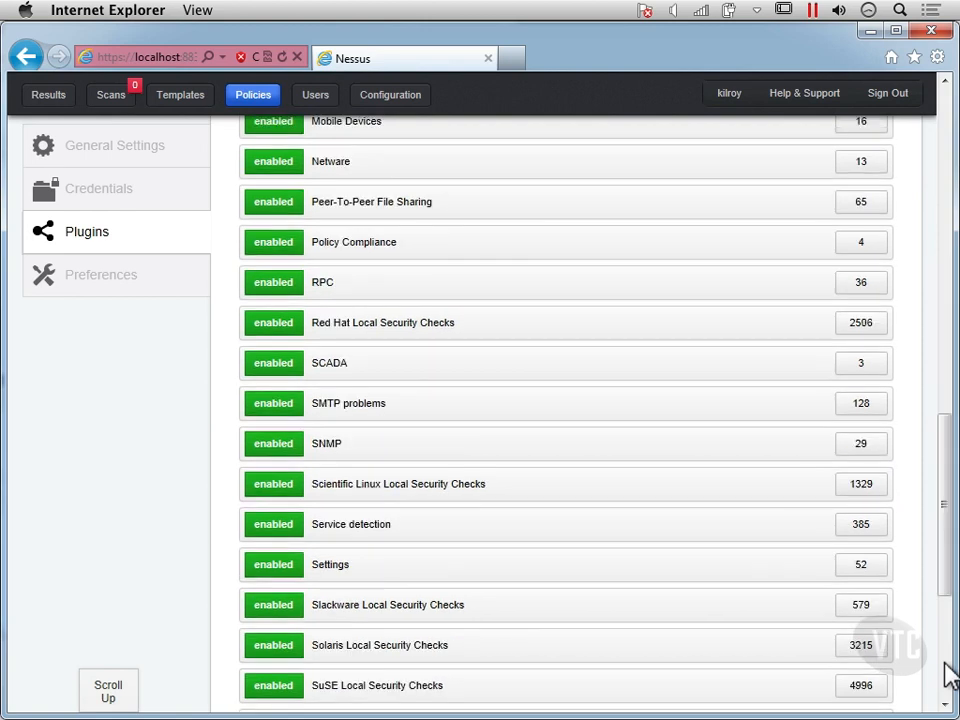
{"action": "left_click", "coordinate": [948, 675]}
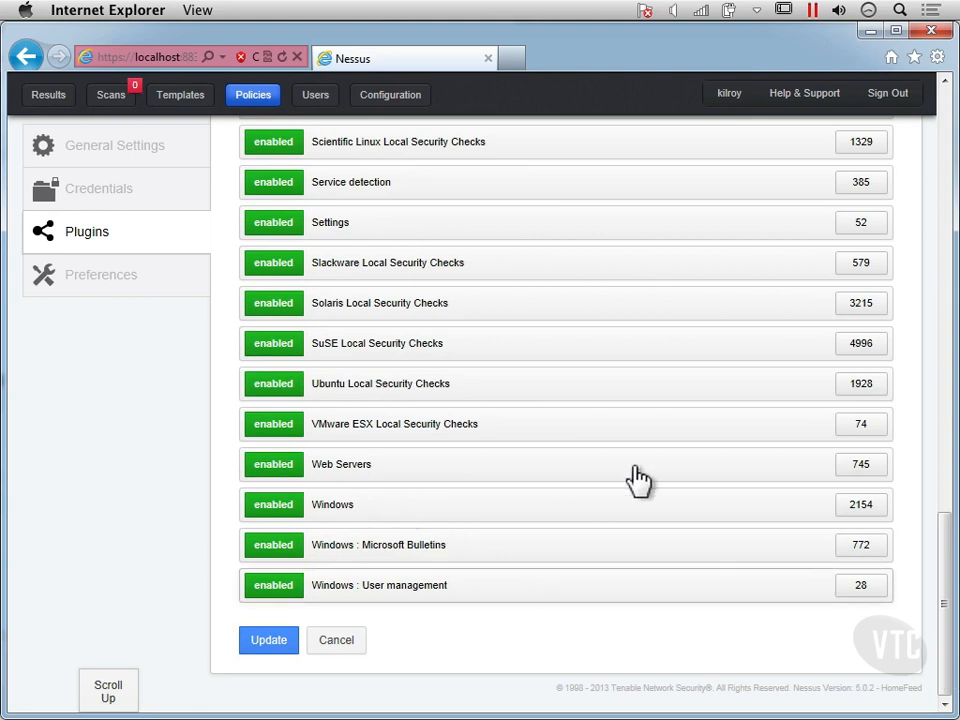
Step: Expand the Web Servers plugin family and examine its individual plugins on pages 1, 2, 7 and 9
{"action": "left_click", "coordinate": [338, 478]}
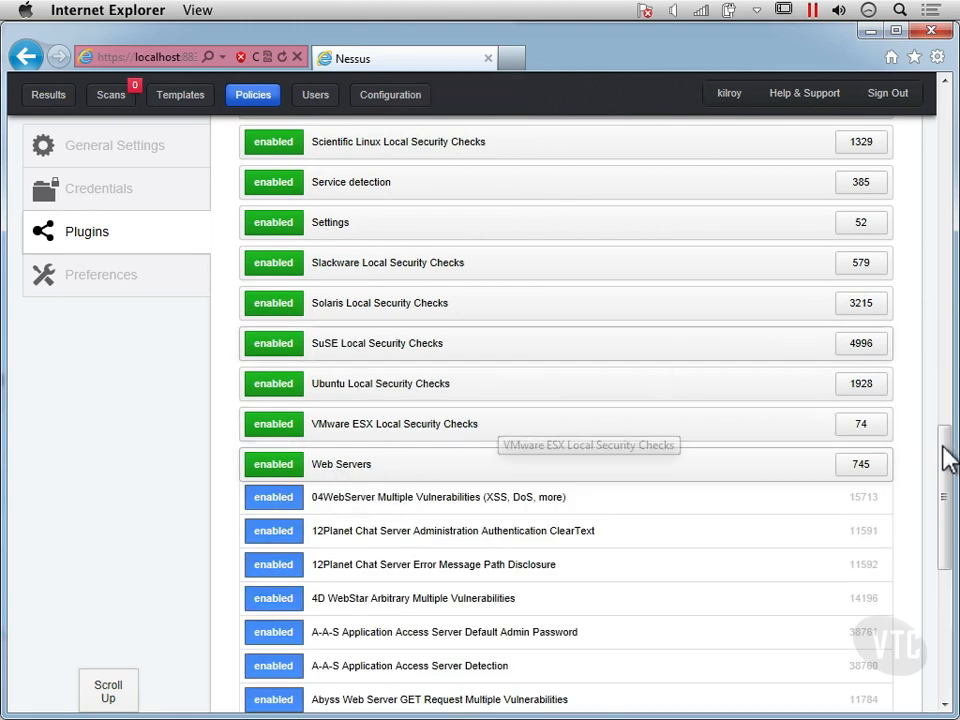
{"action": "left_click_drag", "start_coordinate": [946, 466], "coordinate": [943, 514]}
{"action": "left_click_drag", "start_coordinate": [948, 574], "coordinate": [949, 573]}
{"action": "scroll", "coordinate": [950, 585], "scroll_direction": "down", "scroll_amount": 3}
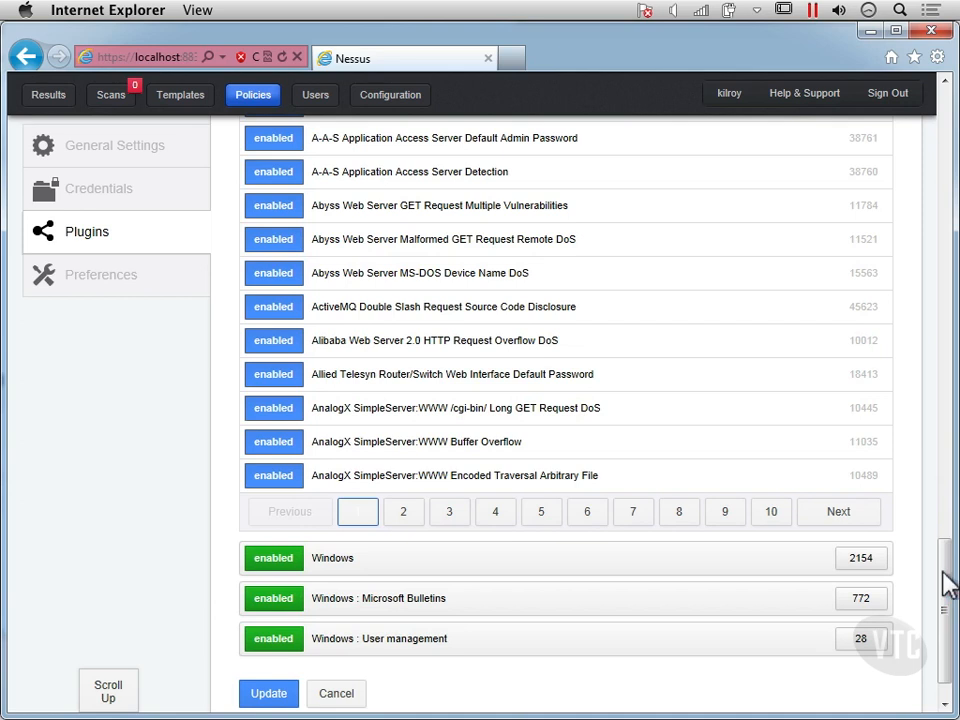
{"action": "left_click", "coordinate": [410, 513]}
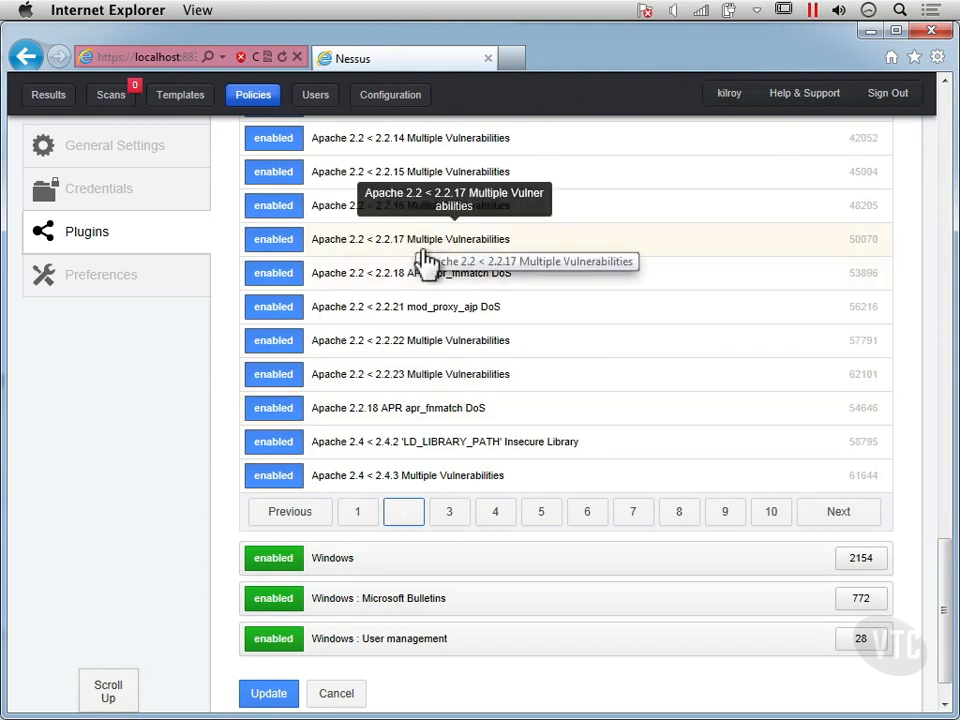
{"action": "left_click", "coordinate": [635, 514]}
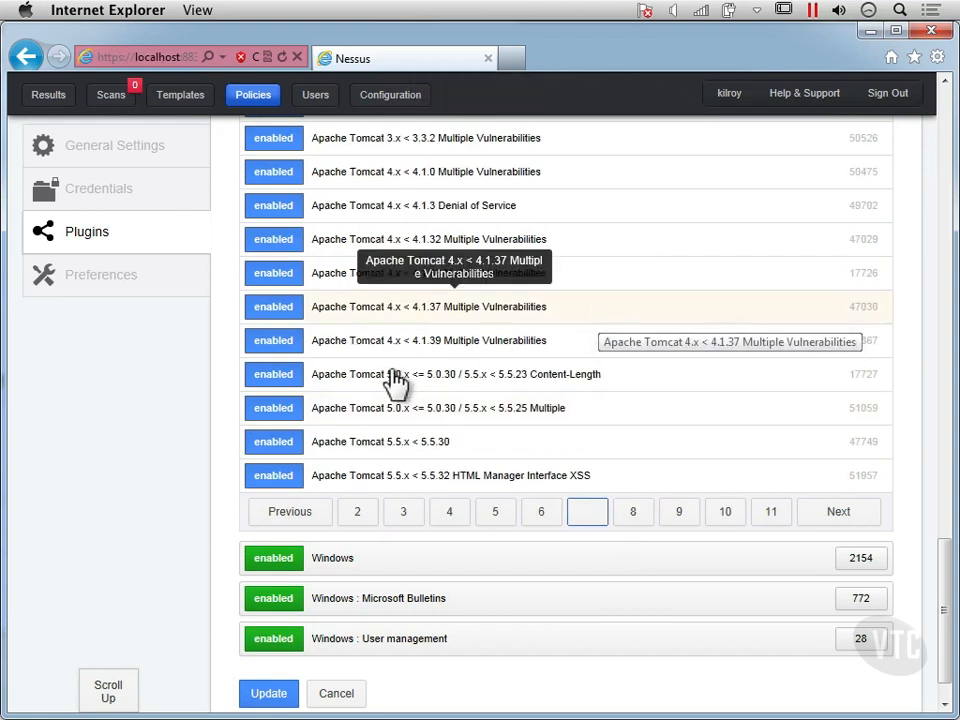
{"action": "left_click", "coordinate": [681, 512]}
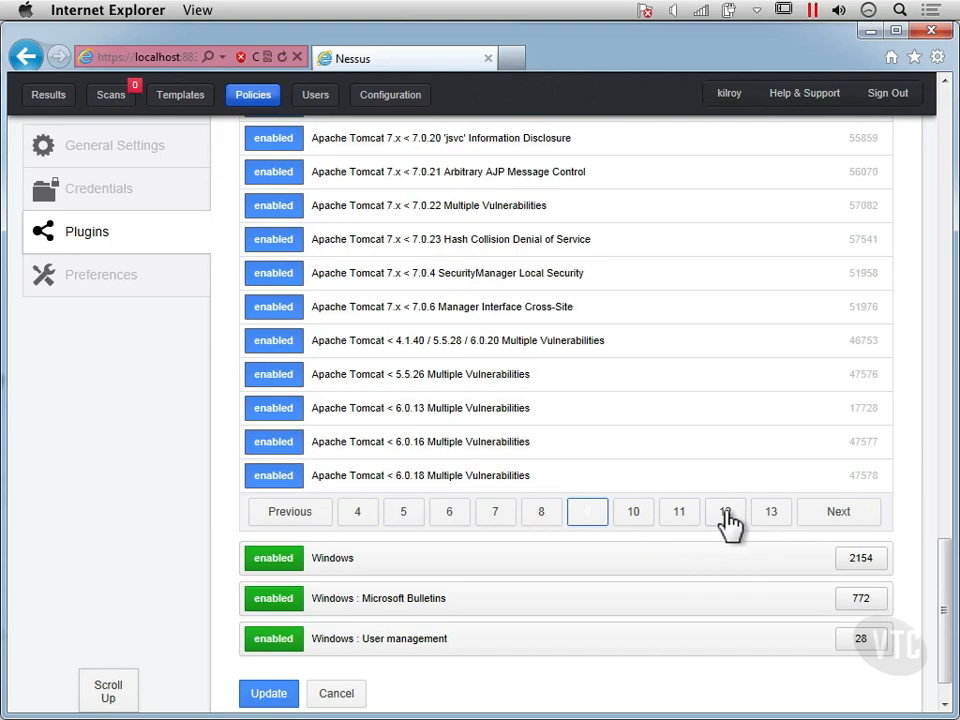
Step: Examine page 12 of the individual plugins in the Web Servers family
{"action": "left_click", "coordinate": [727, 520]}
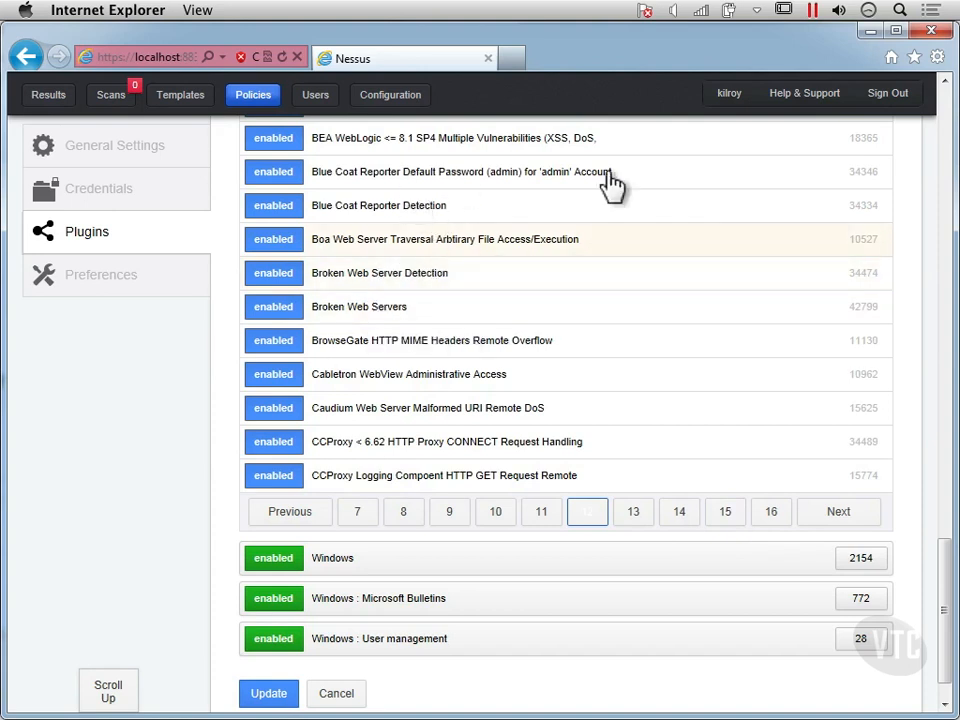
Step: Expand the CGI abuses : XSS plugin family, examine its first page of plugins, and look through the remaining families to the list's end
{"action": "left_click", "coordinate": [948, 140]}
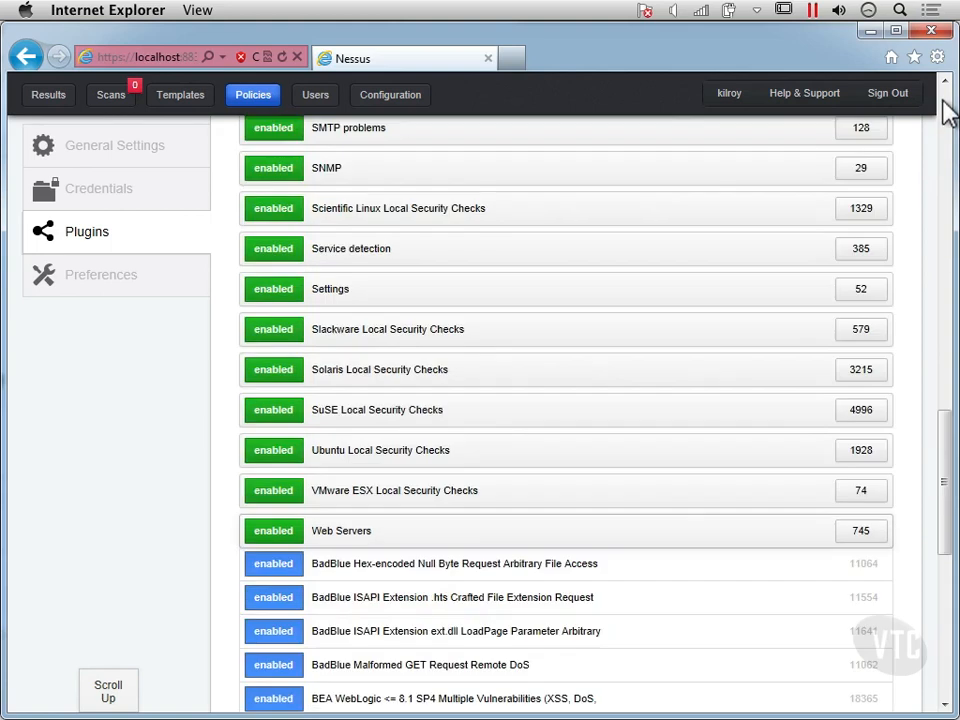
{"action": "left_click", "coordinate": [945, 88]}
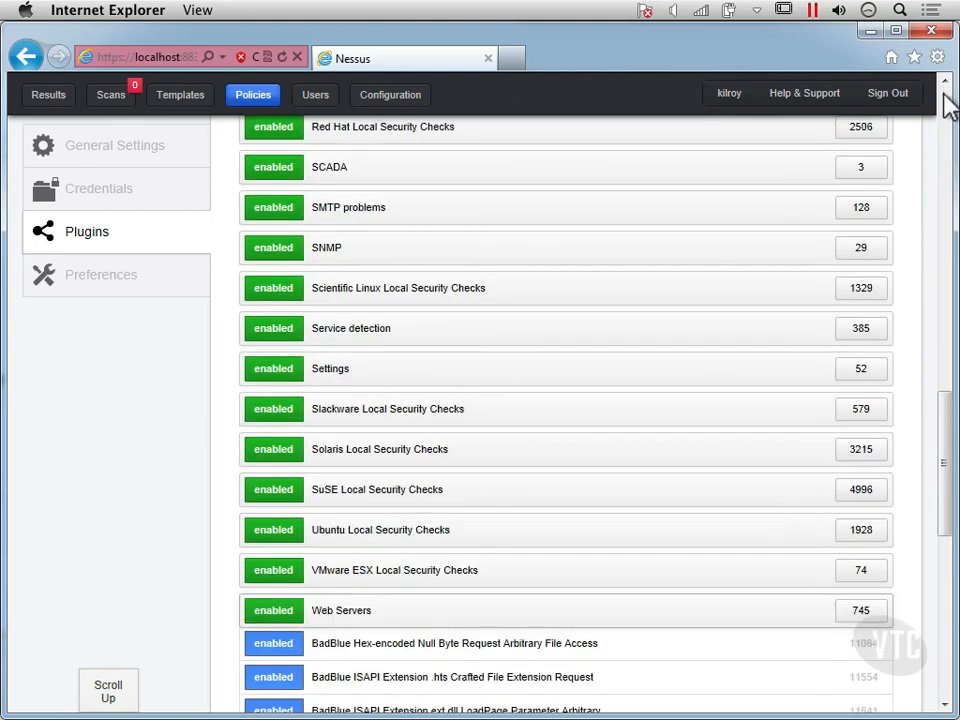
{"action": "left_click", "coordinate": [945, 113]}
{"action": "left_click", "coordinate": [945, 115]}
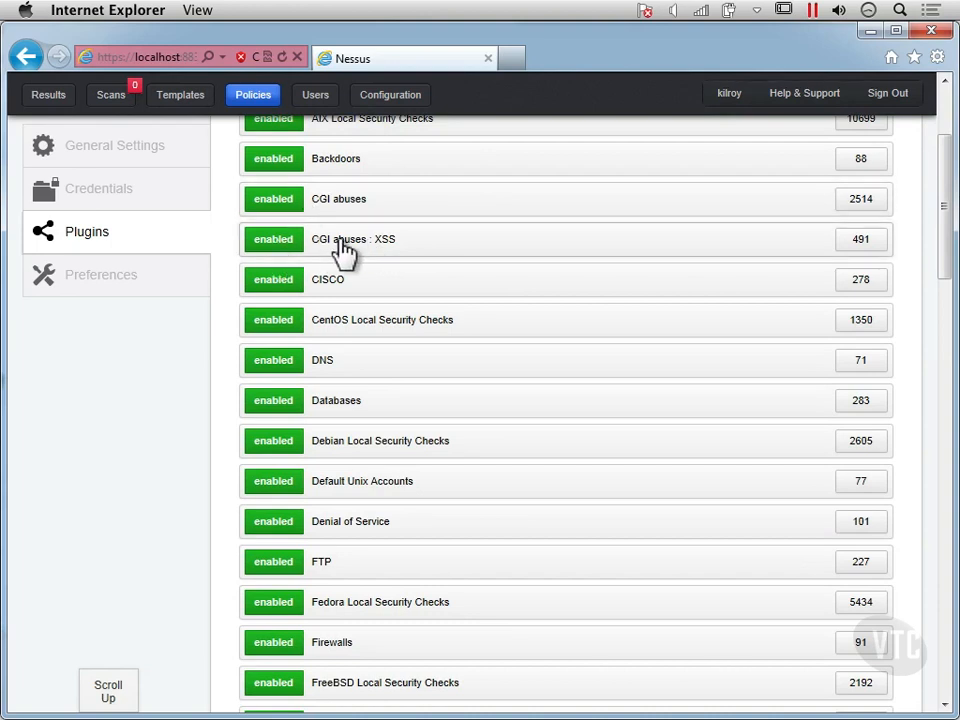
{"action": "left_click", "coordinate": [448, 258]}
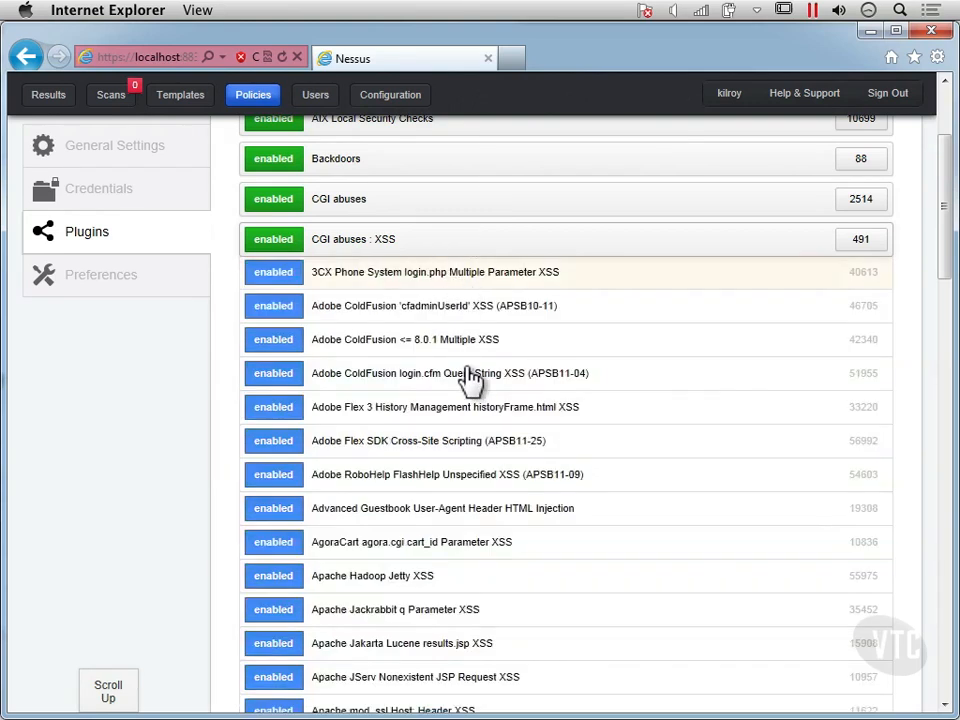
{"action": "scroll", "coordinate": [467, 378], "scroll_direction": "down", "scroll_amount": 10}
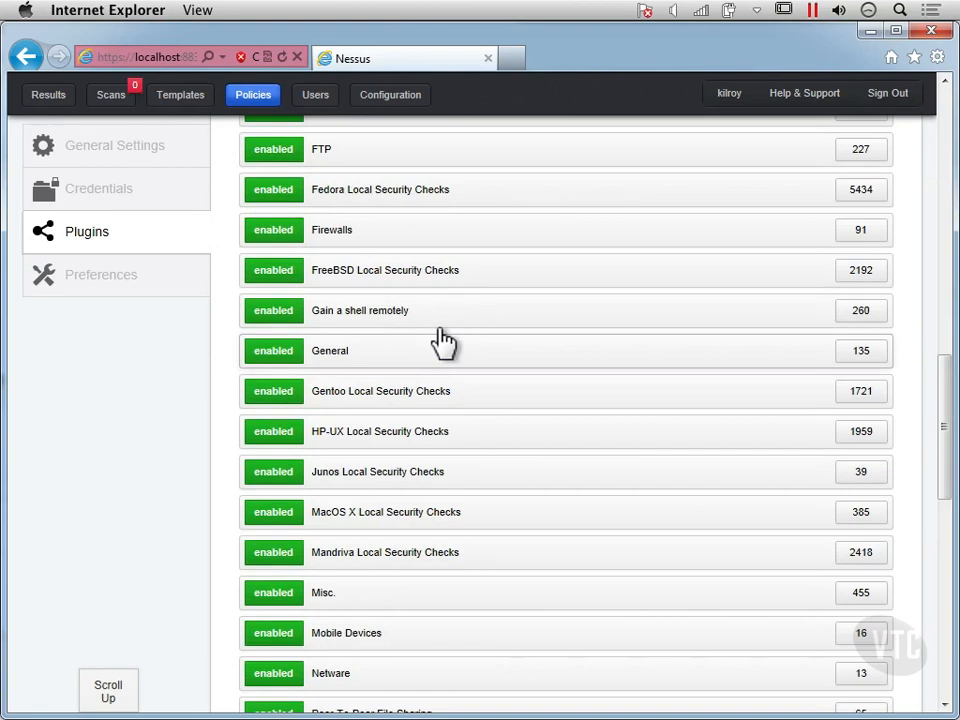
{"action": "scroll", "coordinate": [443, 340], "scroll_direction": "up", "scroll_amount": 10}
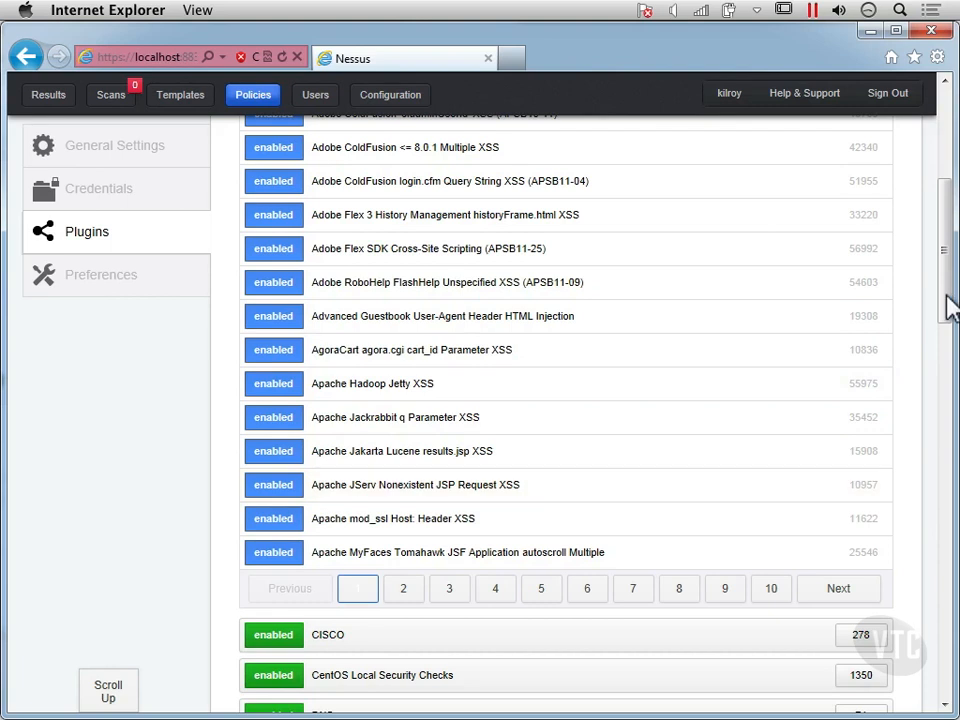
{"action": "left_click_drag", "start_coordinate": [946, 313], "coordinate": [946, 702]}
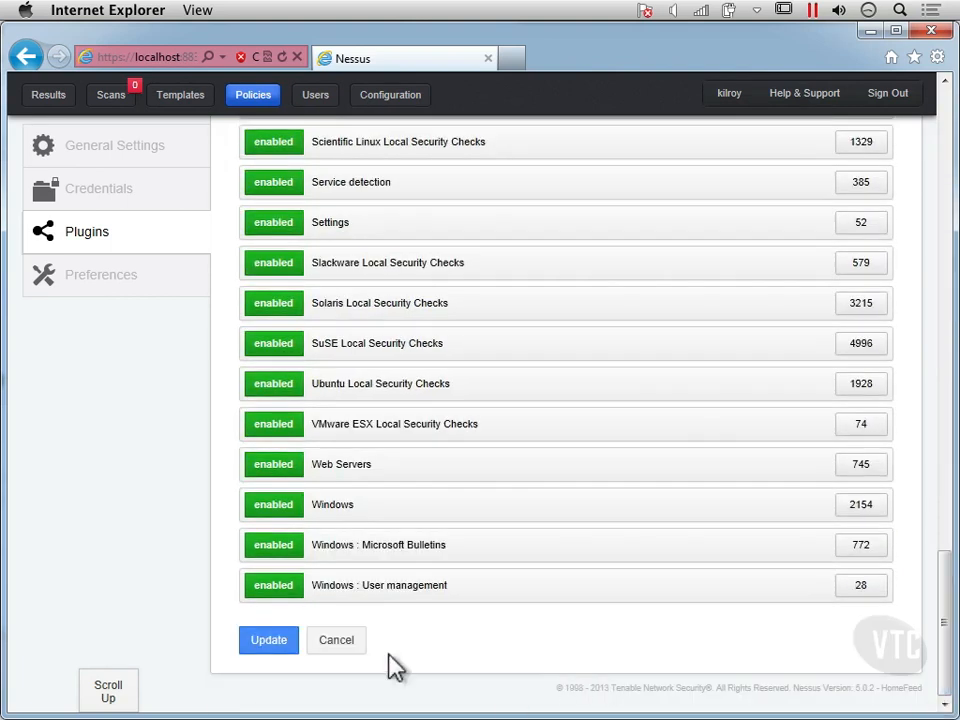